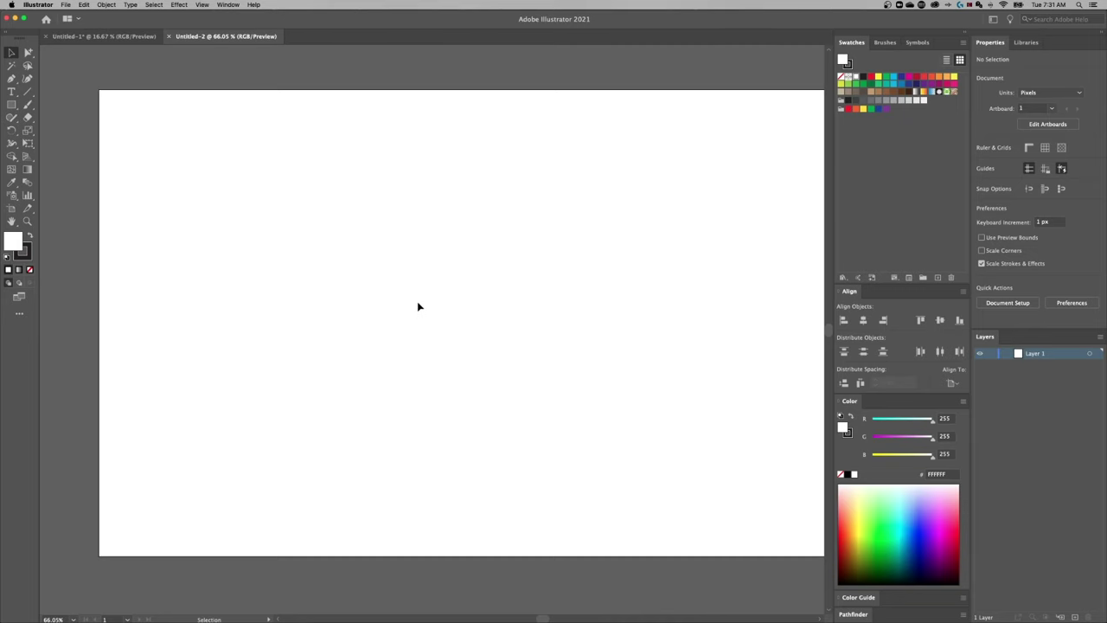
Zoom the Untitled-2 artboard view out to 50%
key("super+minus")
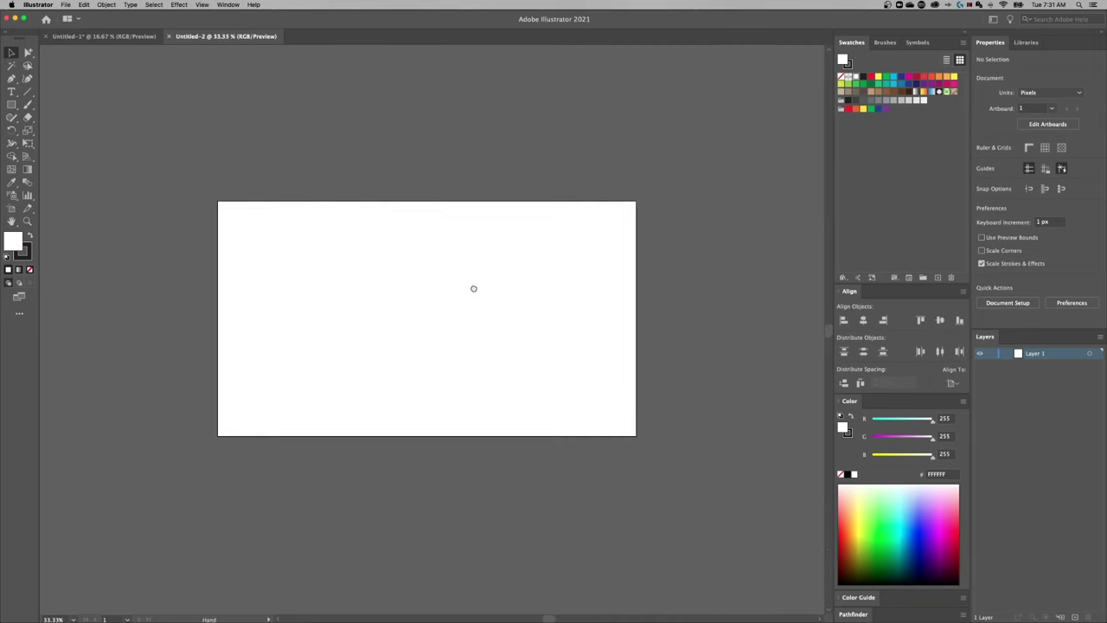
key("super+equal")
key("super+minus")
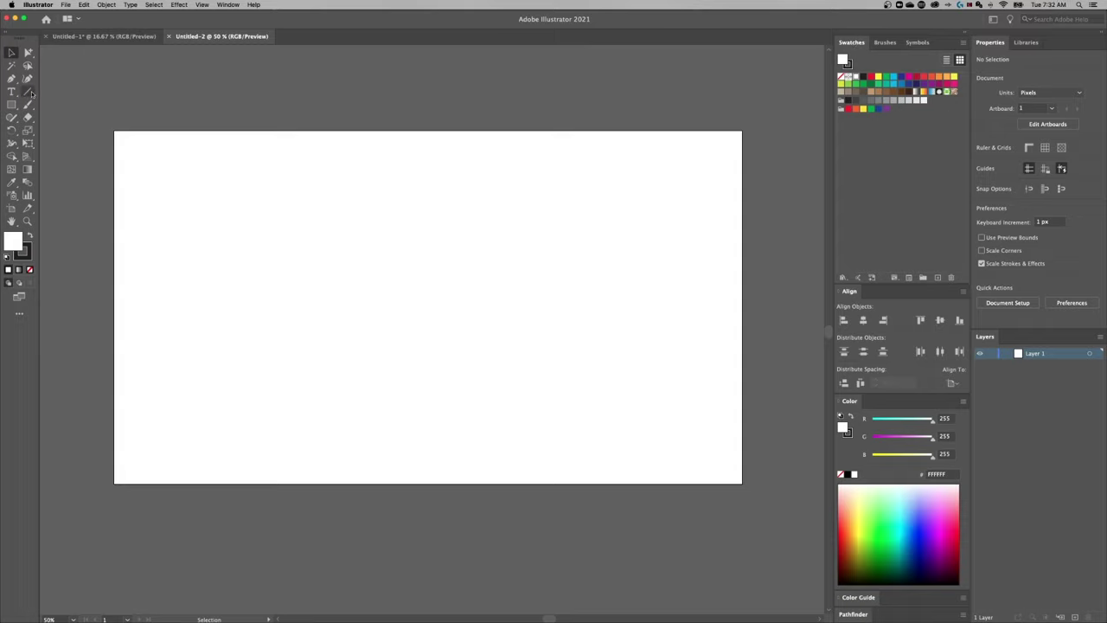
Switch between the Untitled-1 and Untitled-2 documents, ending on Untitled-2
left_click(130, 36)
left_click(233, 37)
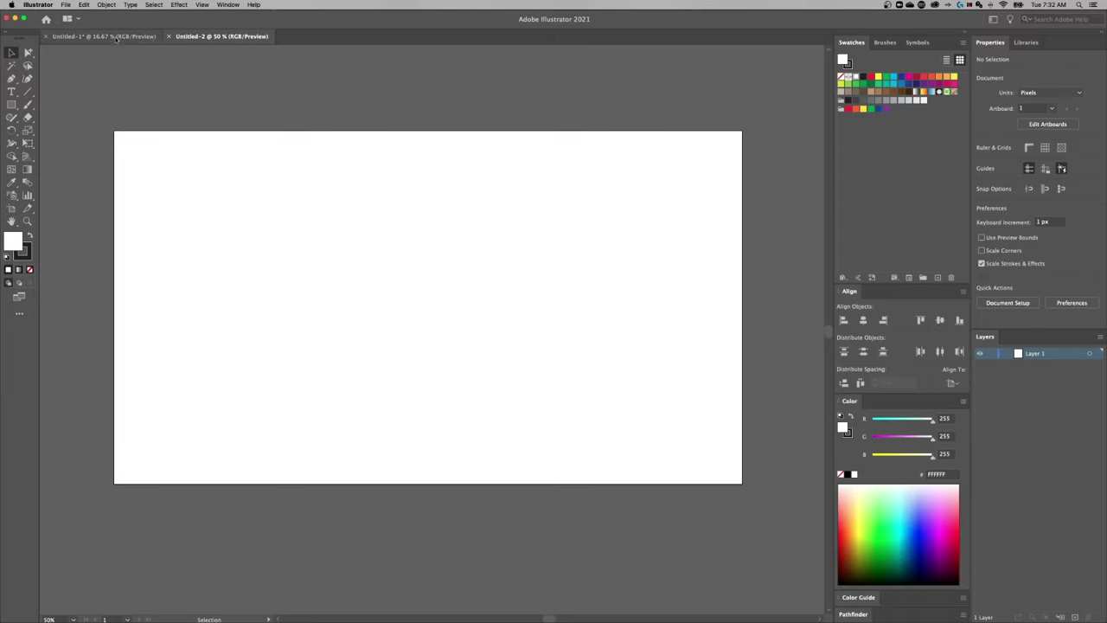
key("ctrl+Tab")
left_click(233, 36)
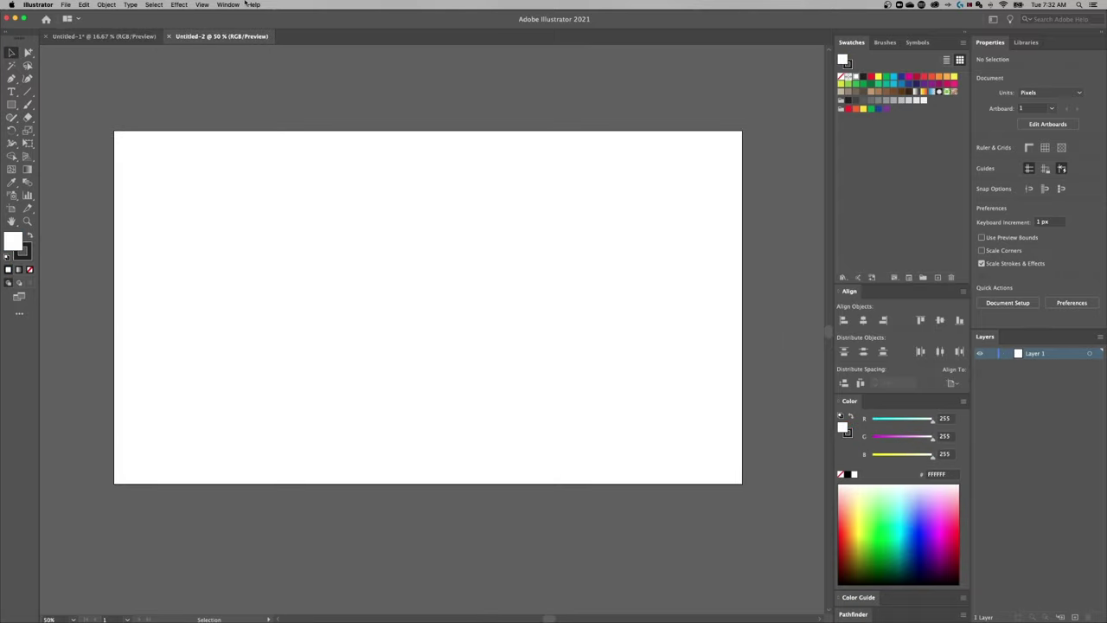
Change the workspace to Essentials from the Window > Workspace menu
left_click(228, 5)
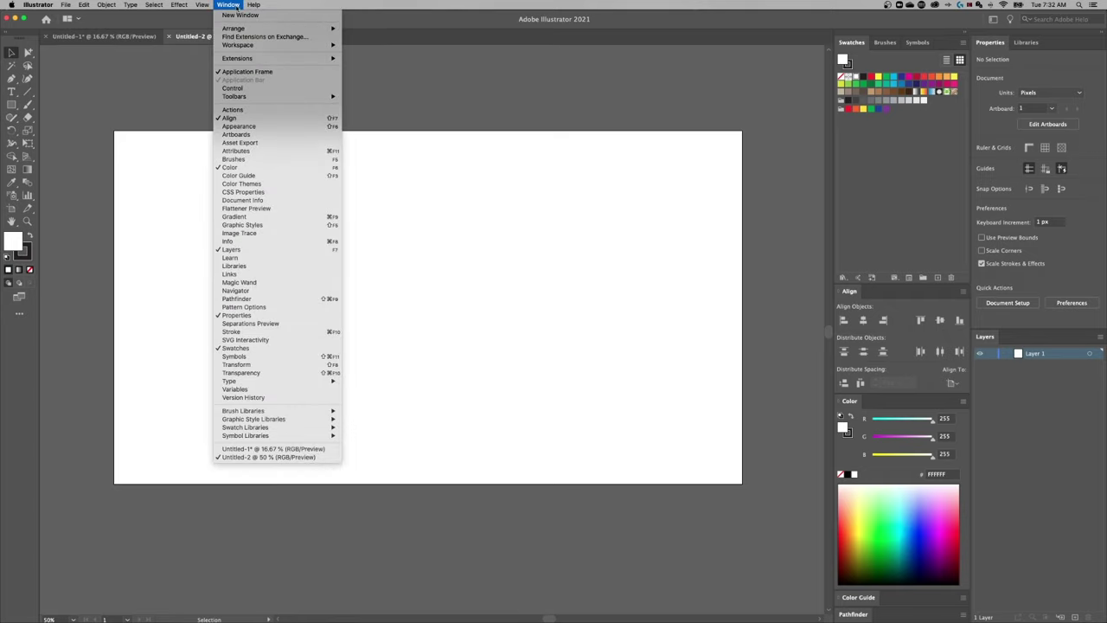
mouse_move(241, 45)
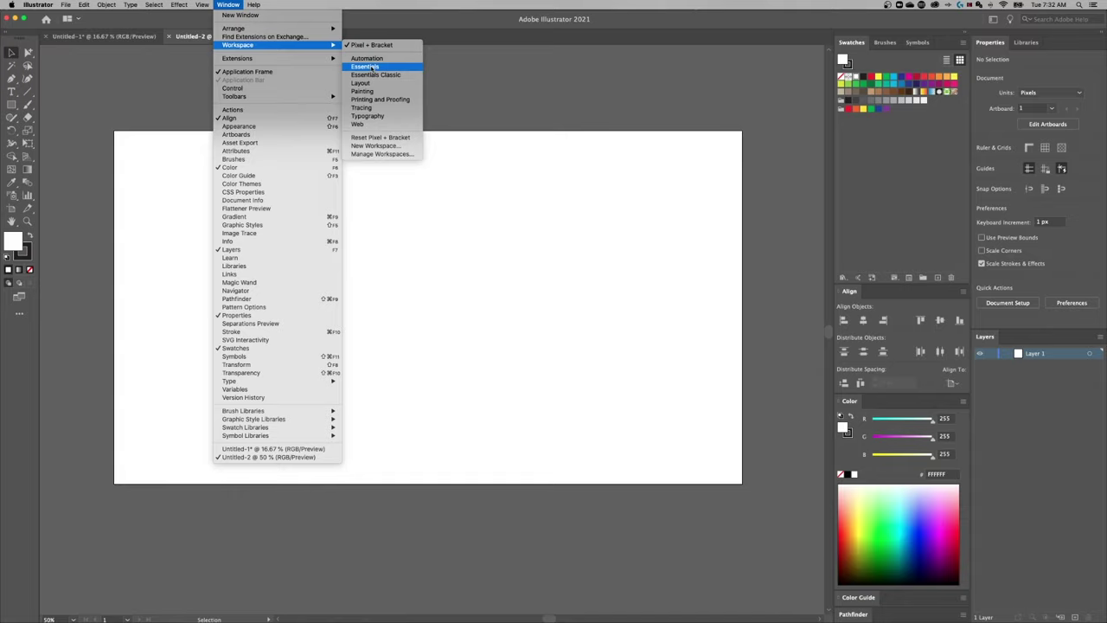
left_click(372, 68)
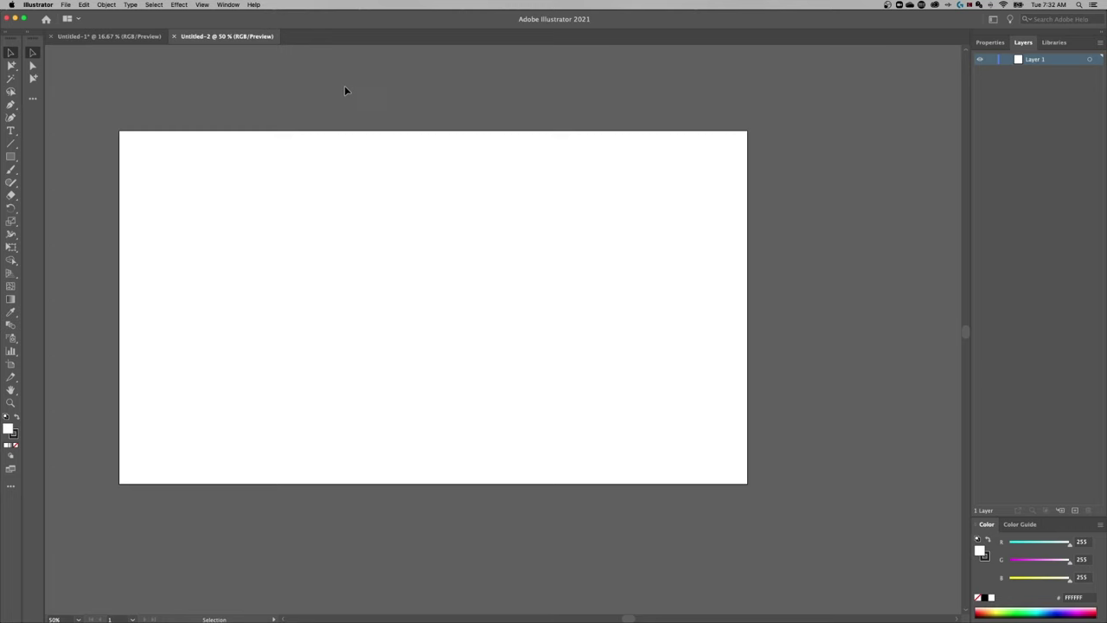
Reset the Essentials workspace to its default layout, then switch to Essentials Classic
left_click(232, 5)
mouse_move(249, 45)
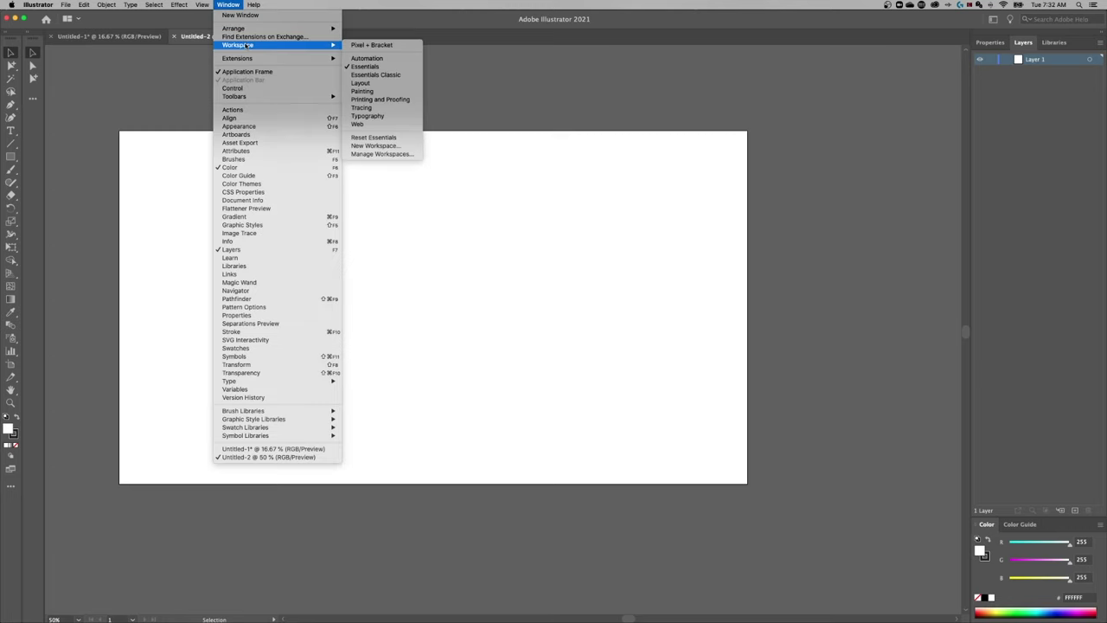
left_click(385, 139)
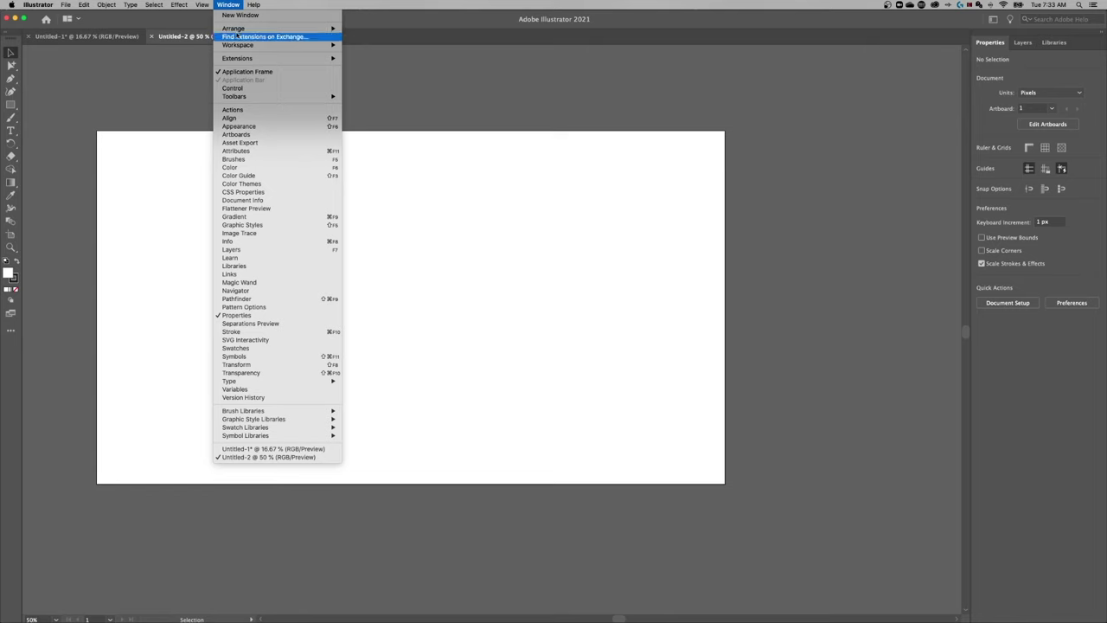
mouse_move(256, 46)
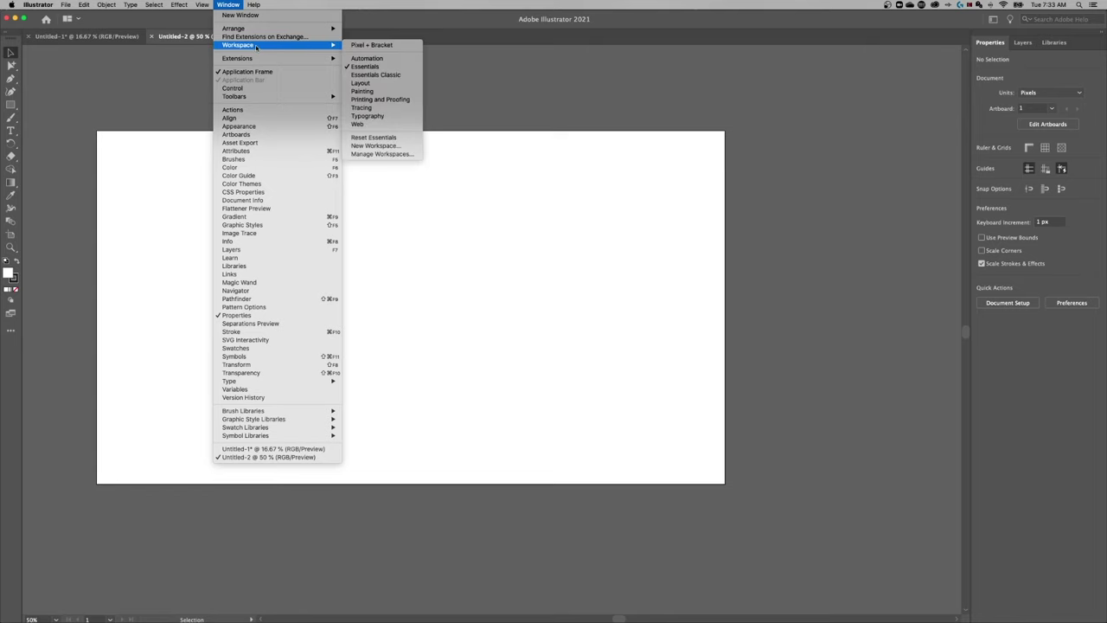
left_click(386, 75)
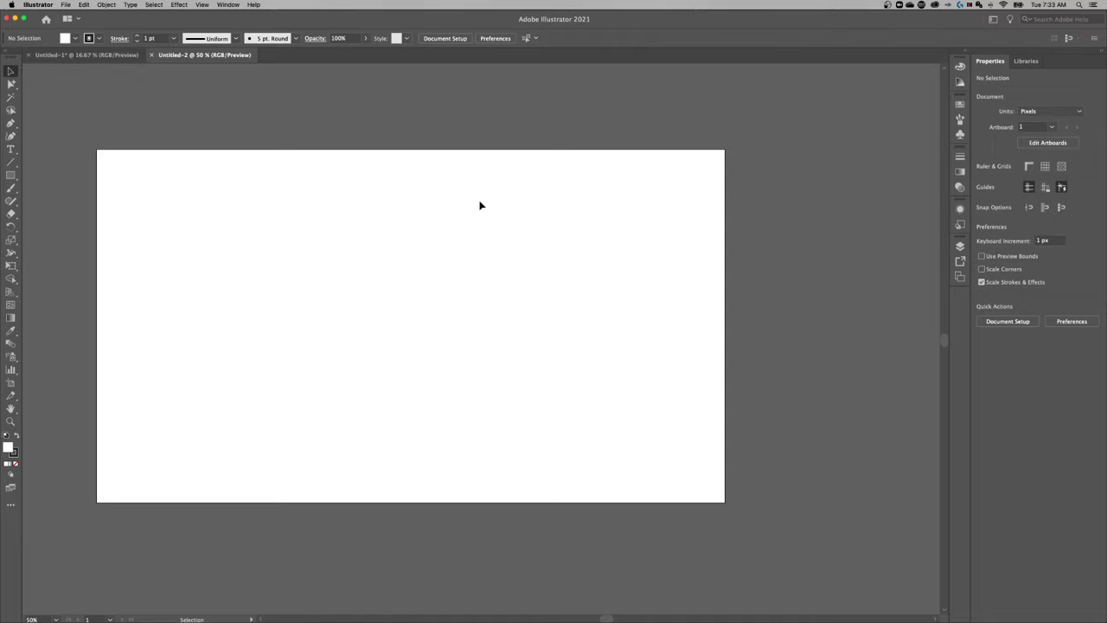
Switch to the Typography workspace and show the Character panel
left_click(228, 4)
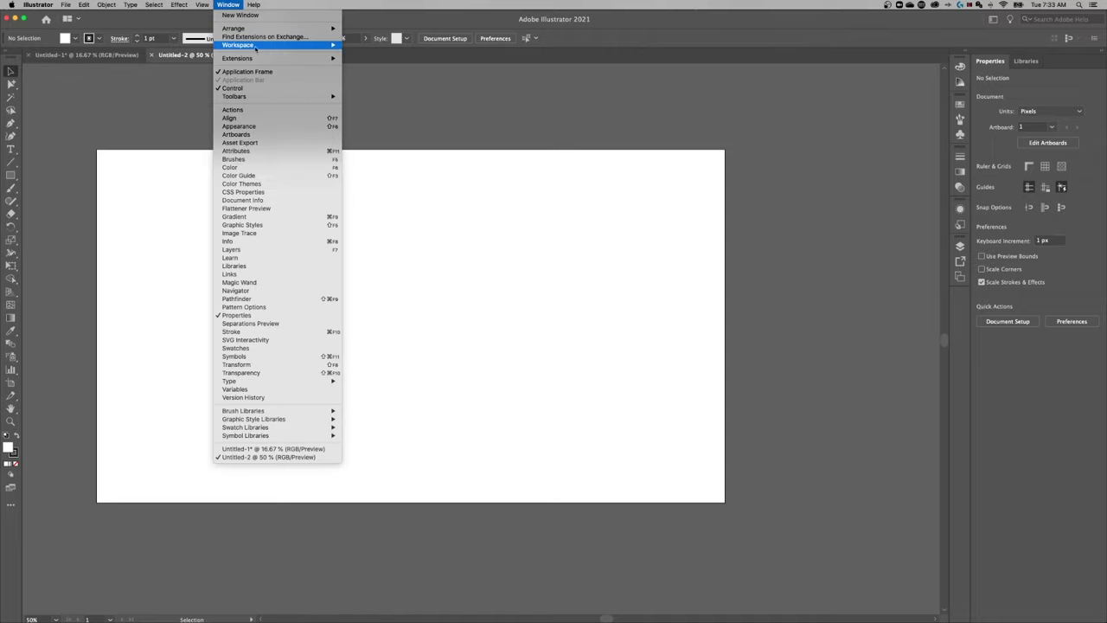
mouse_move(259, 45)
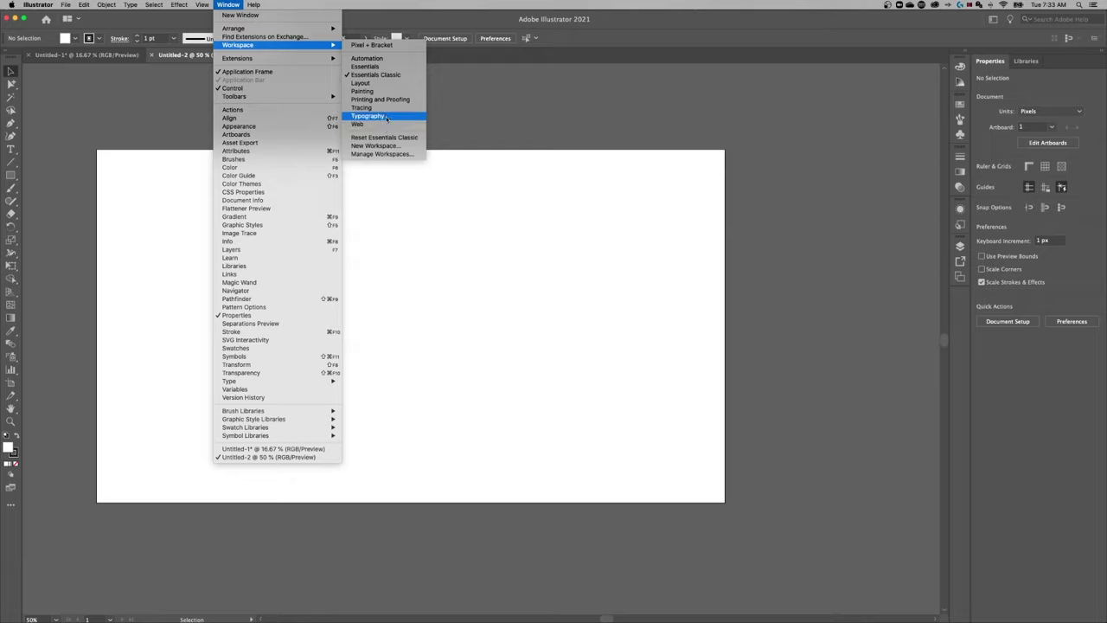
left_click(387, 117)
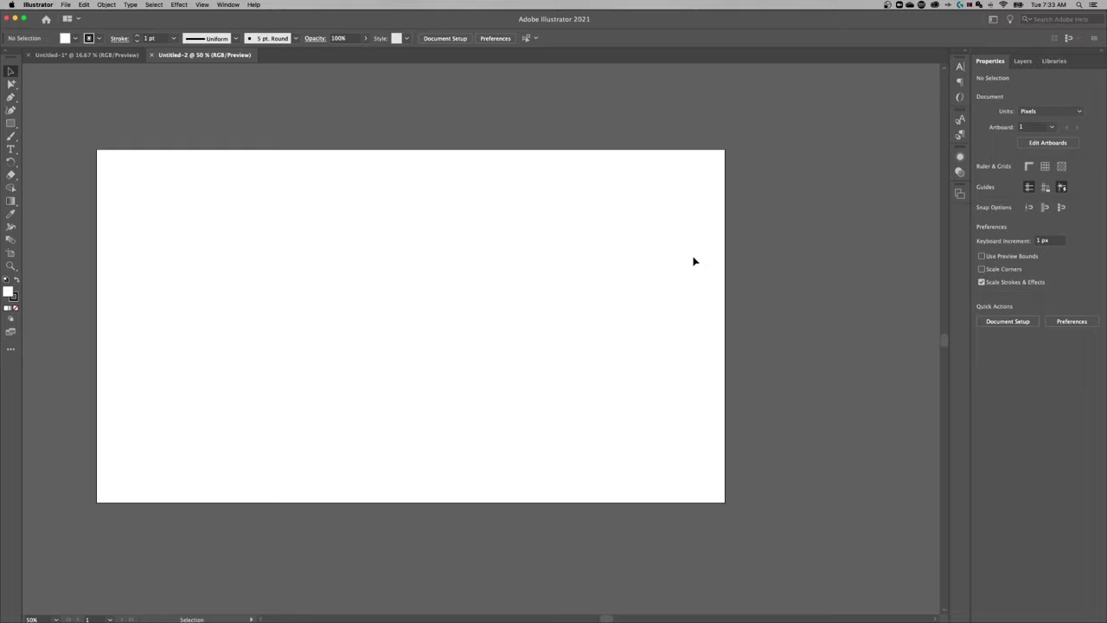
left_click(229, 4)
left_click(959, 67)
Hide the Character panel and show the Gradient panel
left_click(959, 68)
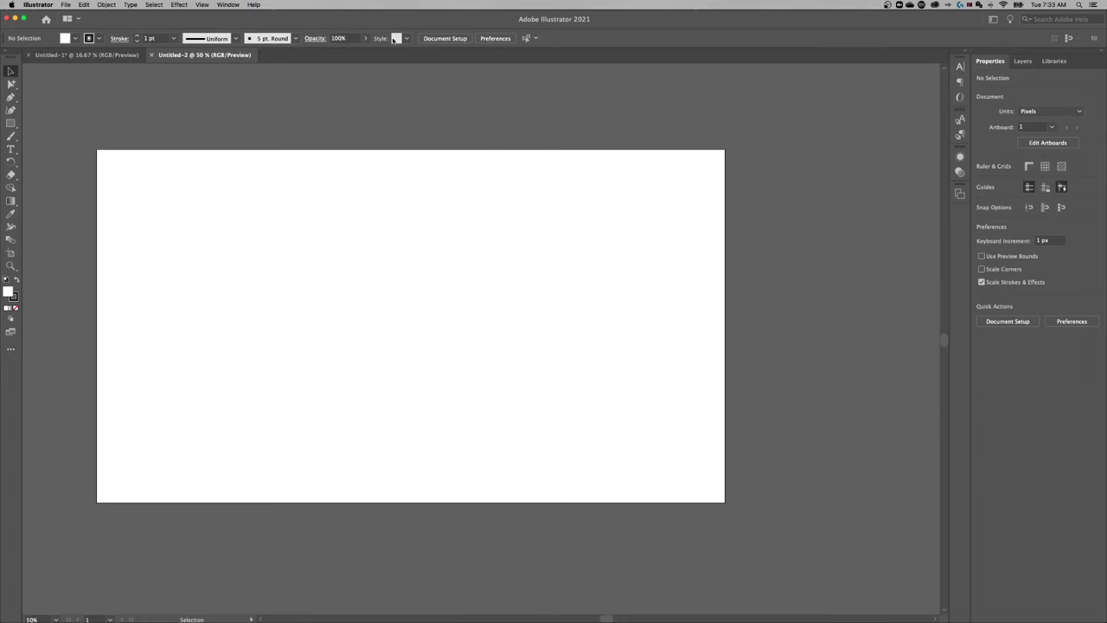
left_click(227, 5)
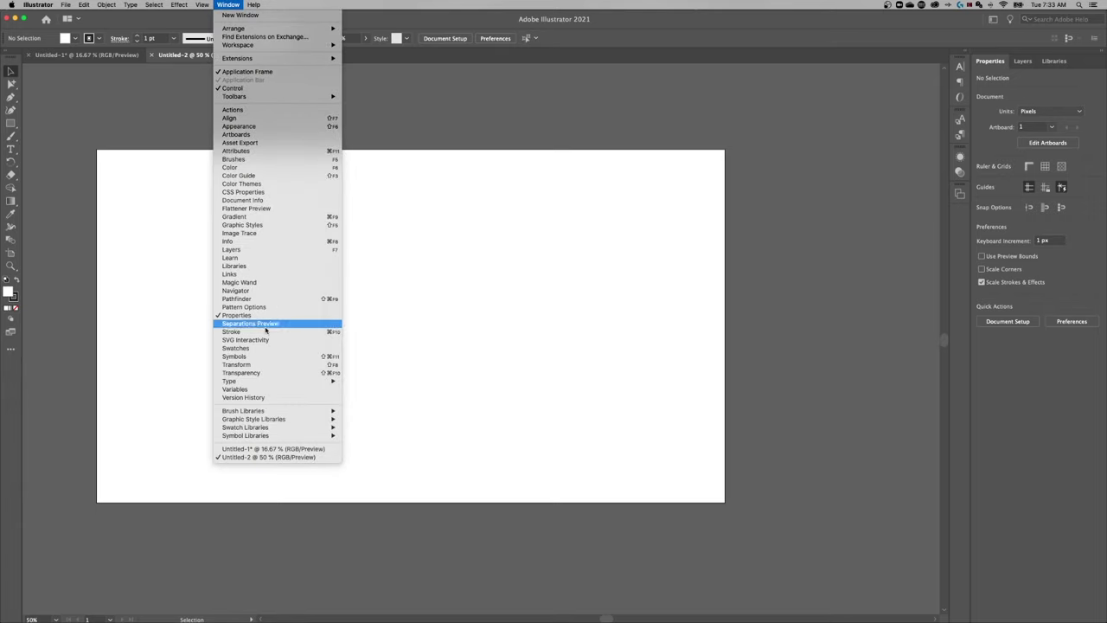
left_click(266, 218)
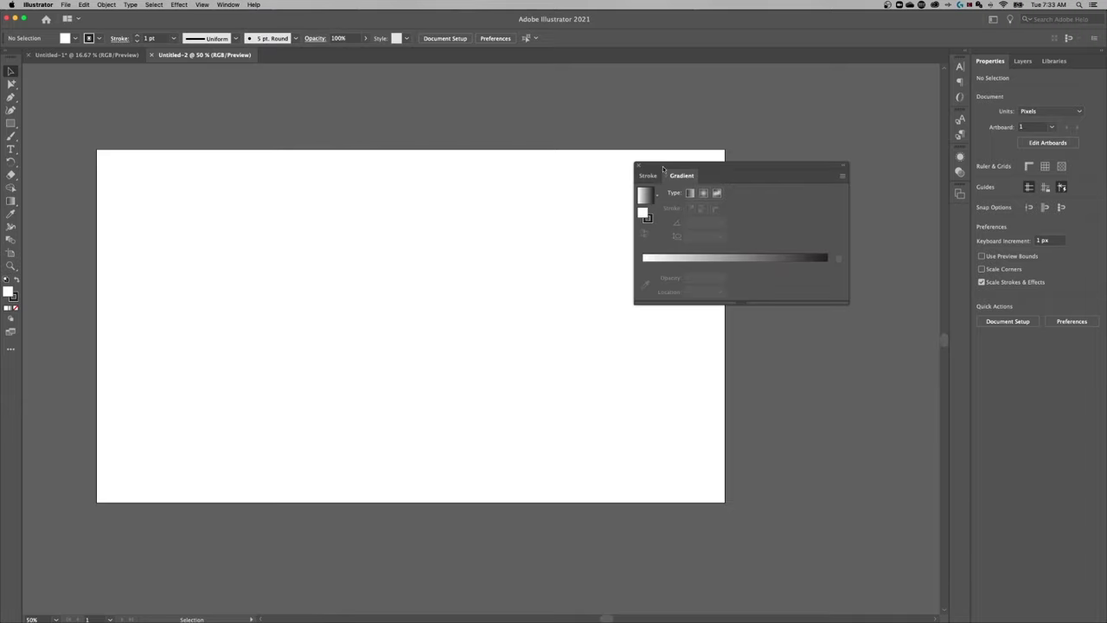
Dock Gradient and Stroke as a stacked column beside Properties, then collapse and expand it
mouse_move(663, 168)
left_mouse_down()
mouse_move(569, 142)
mouse_move(804, 255)
mouse_move(884, 80)
mouse_move(970, 65)
left_mouse_up()
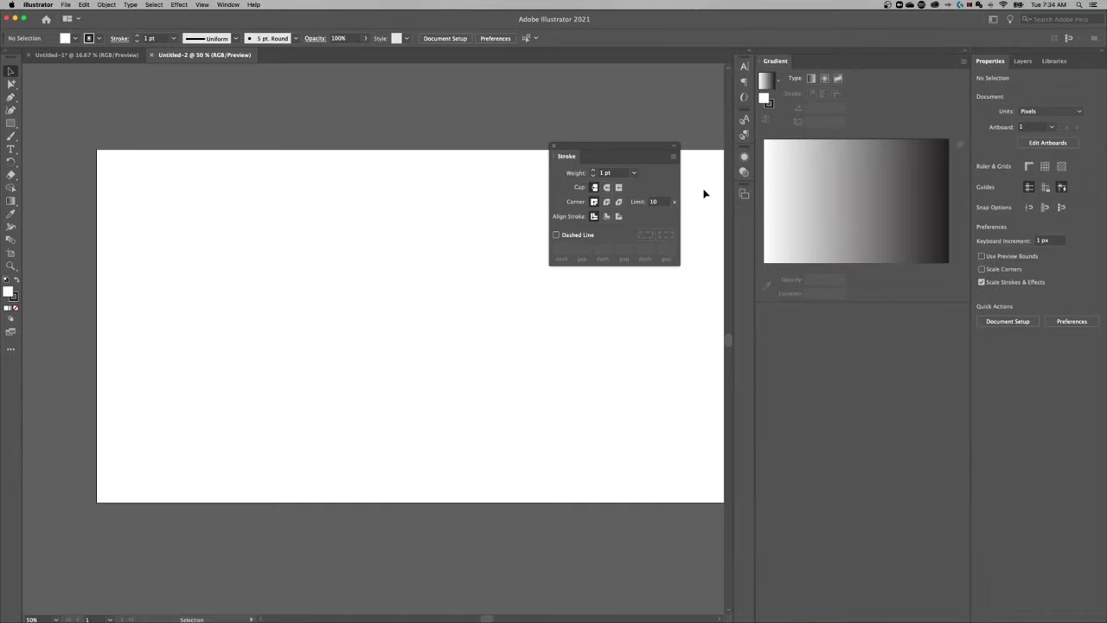
mouse_move(558, 157)
left_mouse_down()
mouse_move(790, 323)
mouse_move(800, 309)
mouse_move(735, 304)
mouse_move(802, 340)
left_mouse_up()
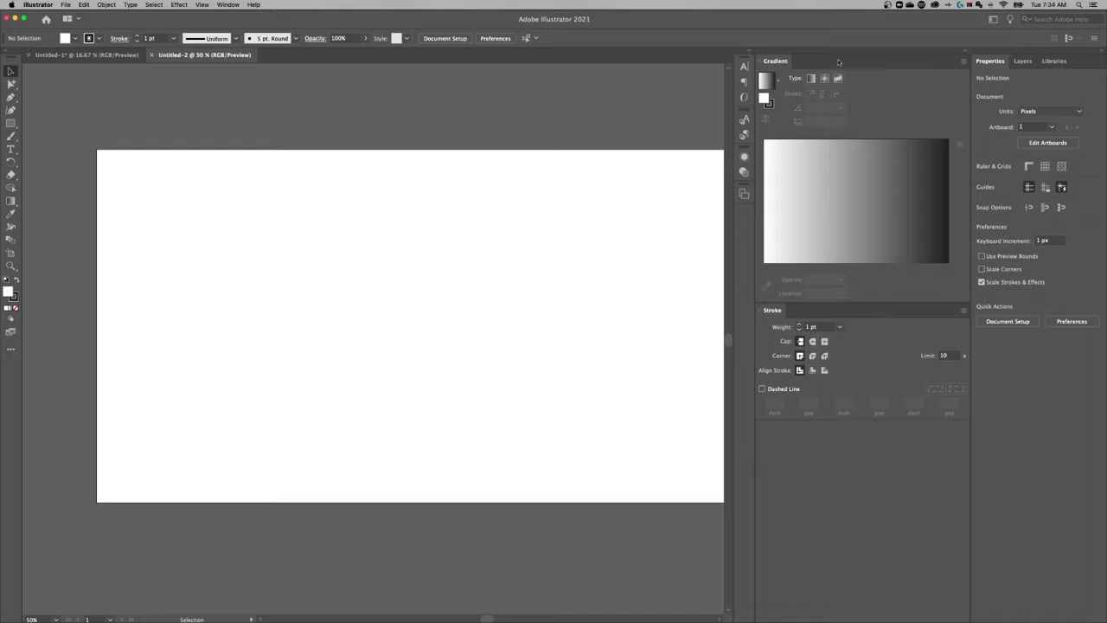
left_click(966, 53)
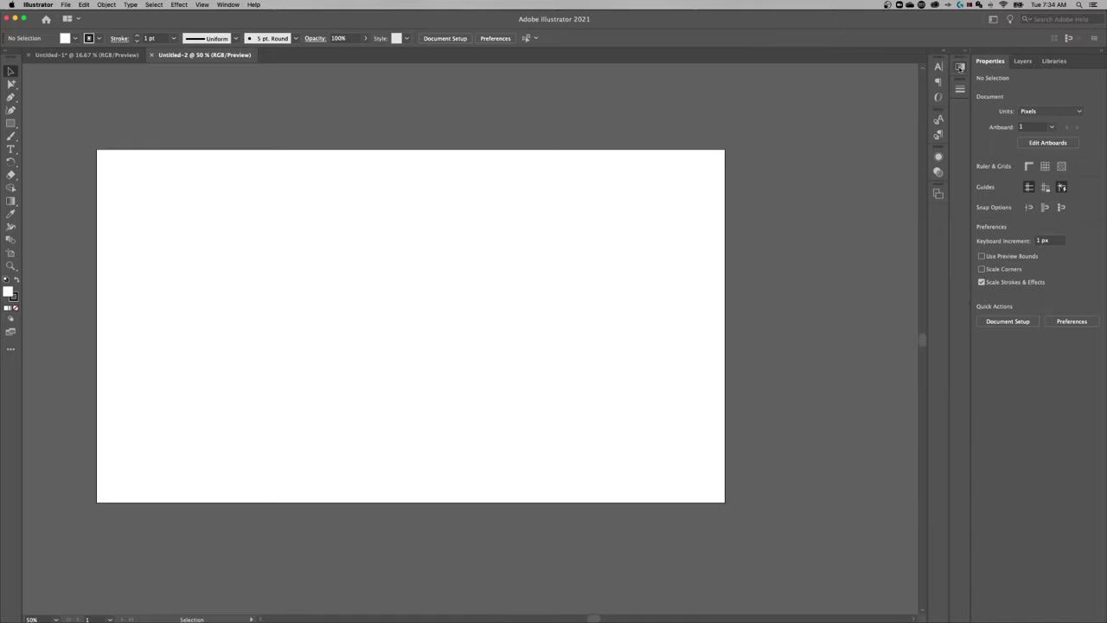
left_click(960, 67)
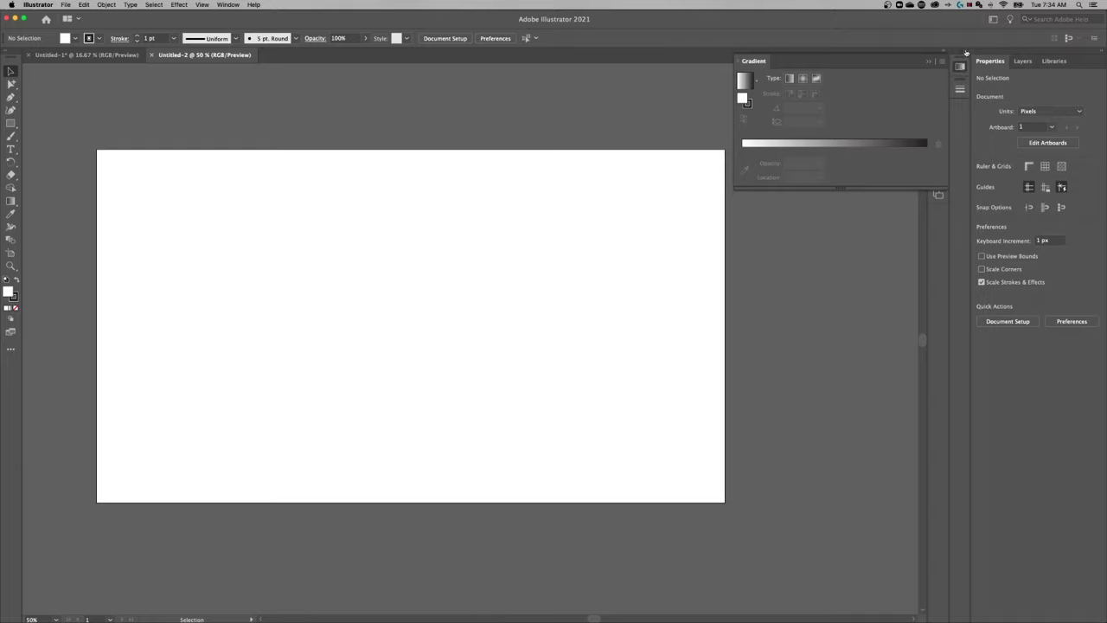
left_click(966, 52)
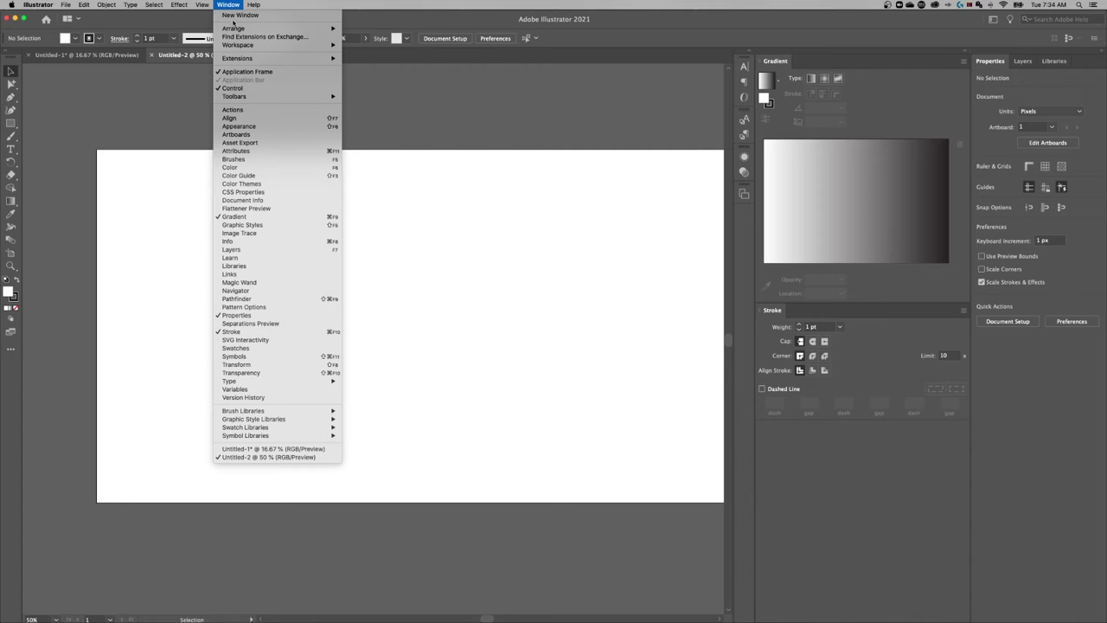
Start a New Workspace from the current layout and begin entering its name
mouse_move(246, 45)
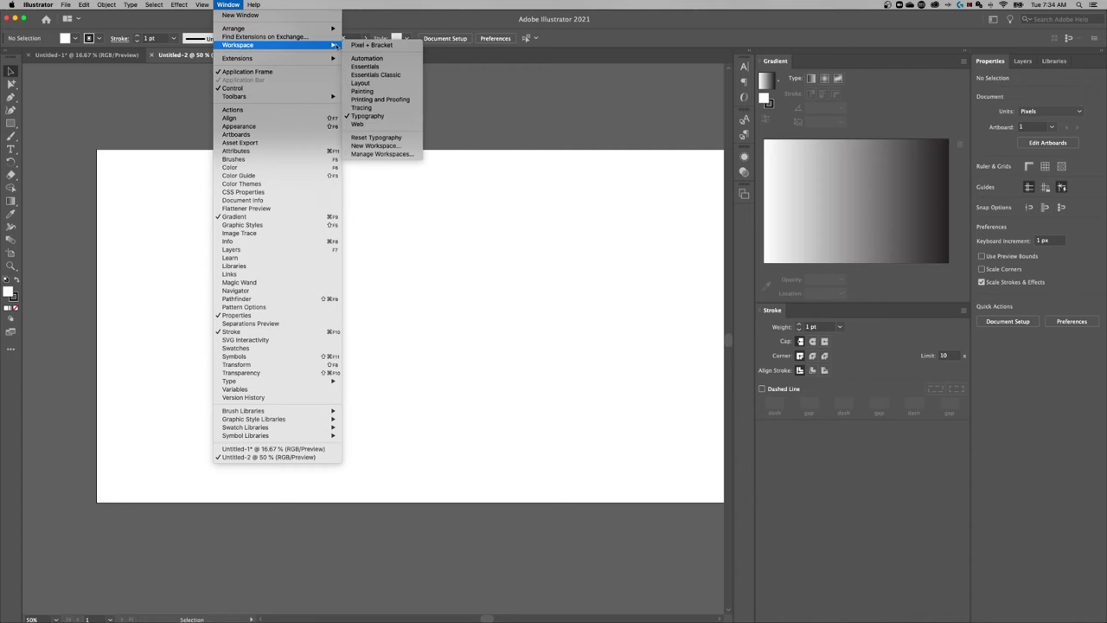
left_click(378, 150)
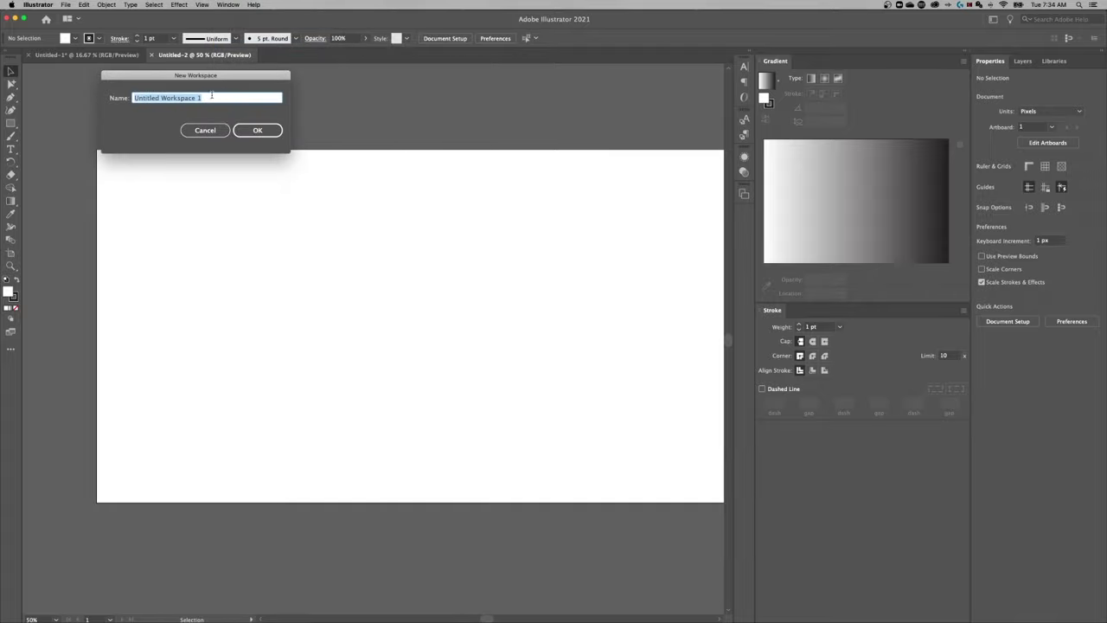
type("tr")
Save the new workspace, switch to Pixel + Bracket, and undock the toolbar to float
key("Return")
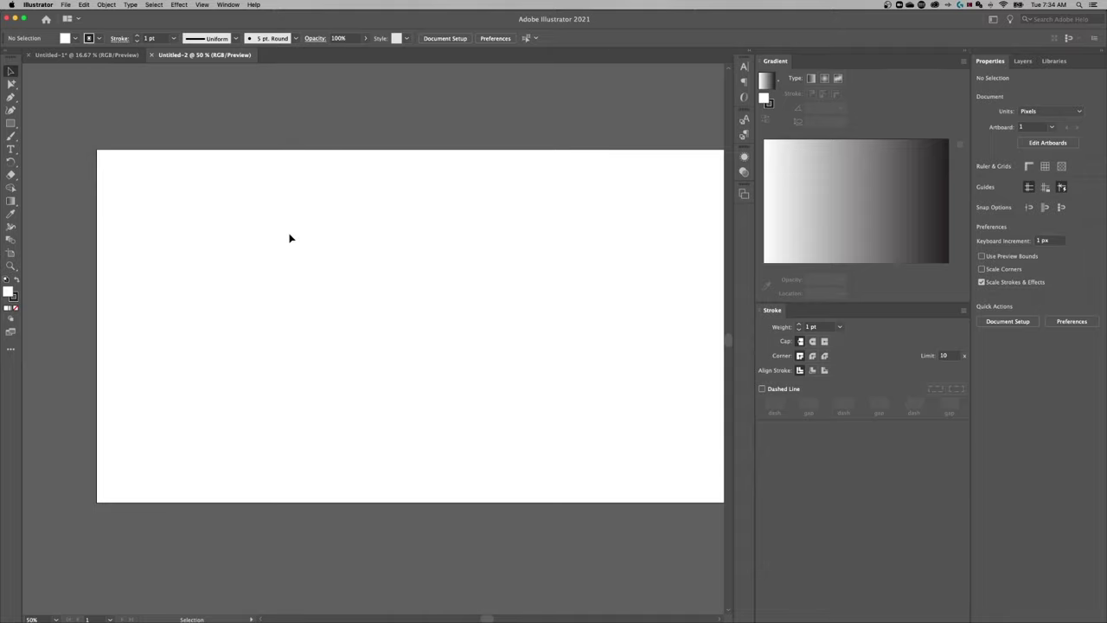
left_click(228, 5)
mouse_move(248, 45)
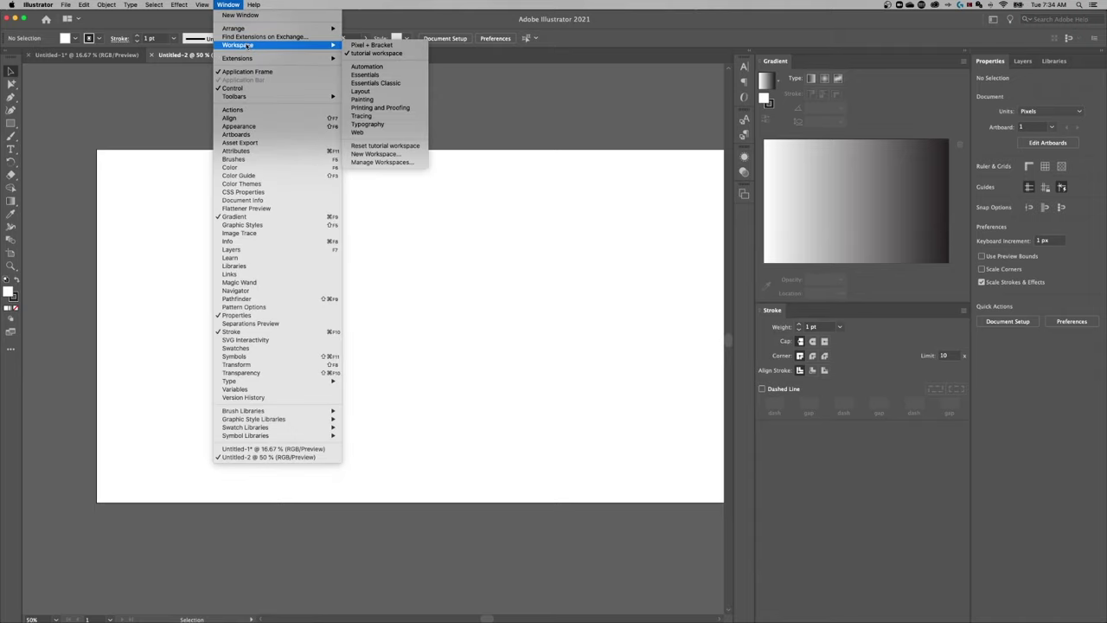
left_click(384, 45)
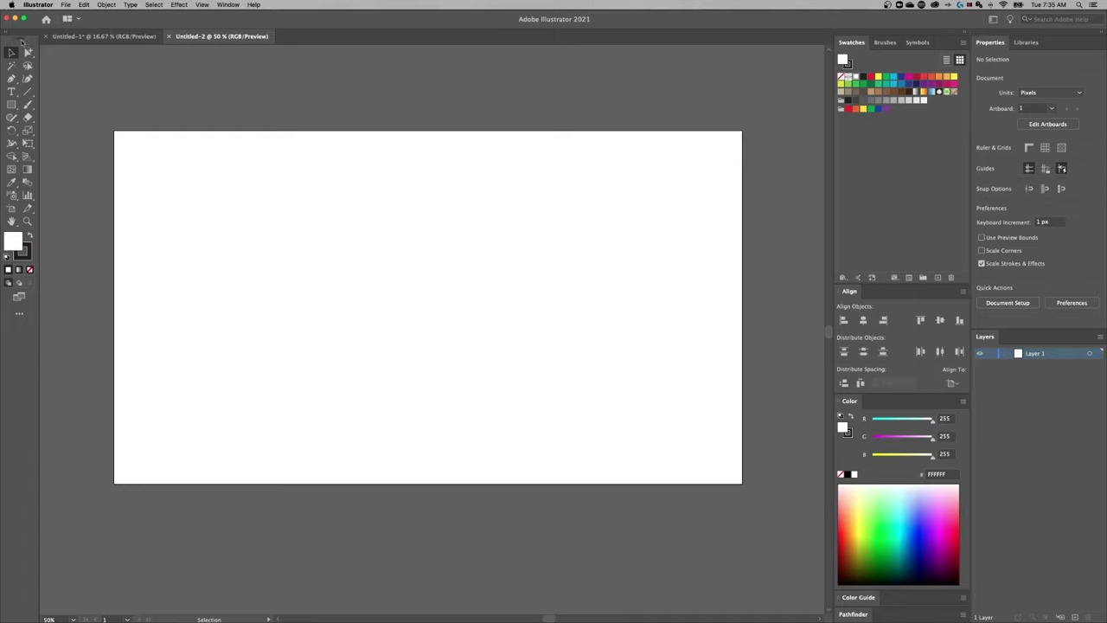
left_click_drag(22, 42, 361, 98)
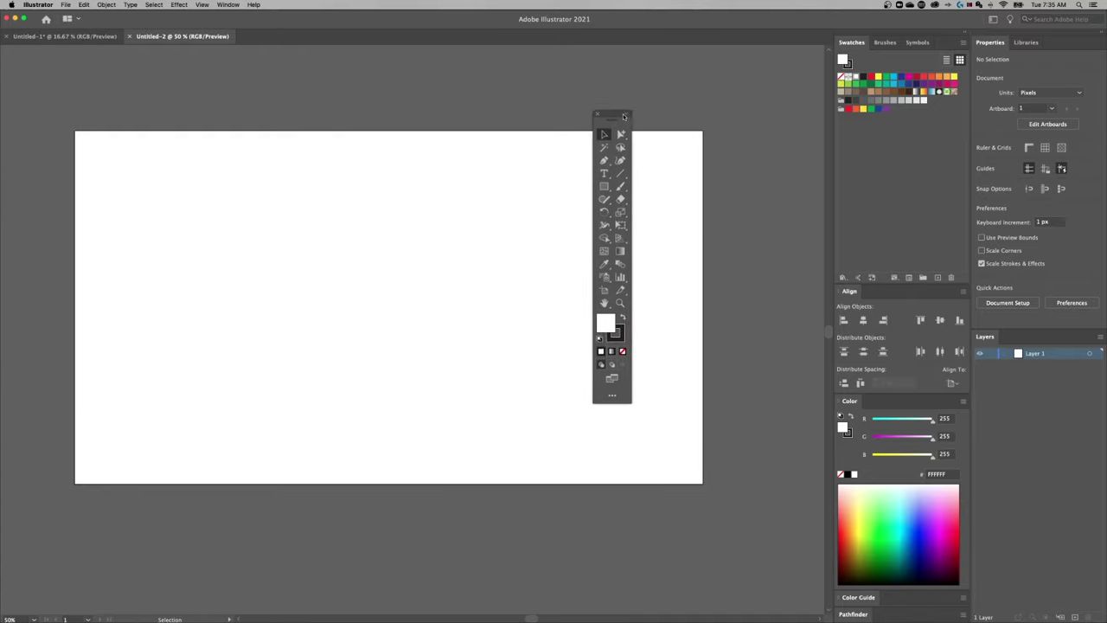
Move the floating toolbar, then reset the Pixel + Bracket workspace to its default layout
left_click_drag(625, 116, 802, 96)
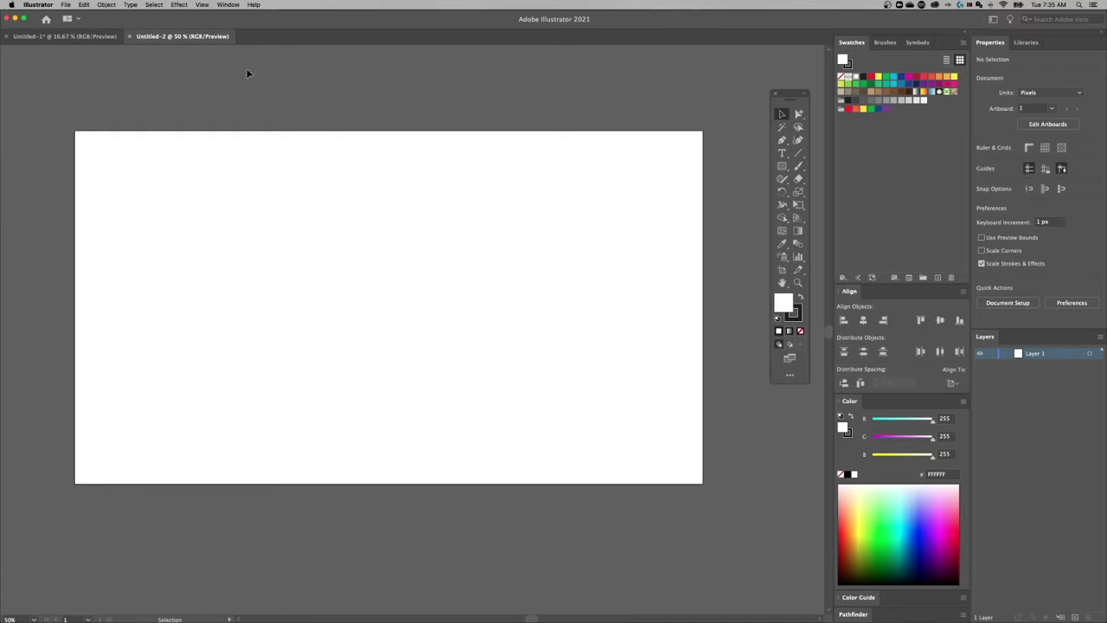
left_click(230, 5)
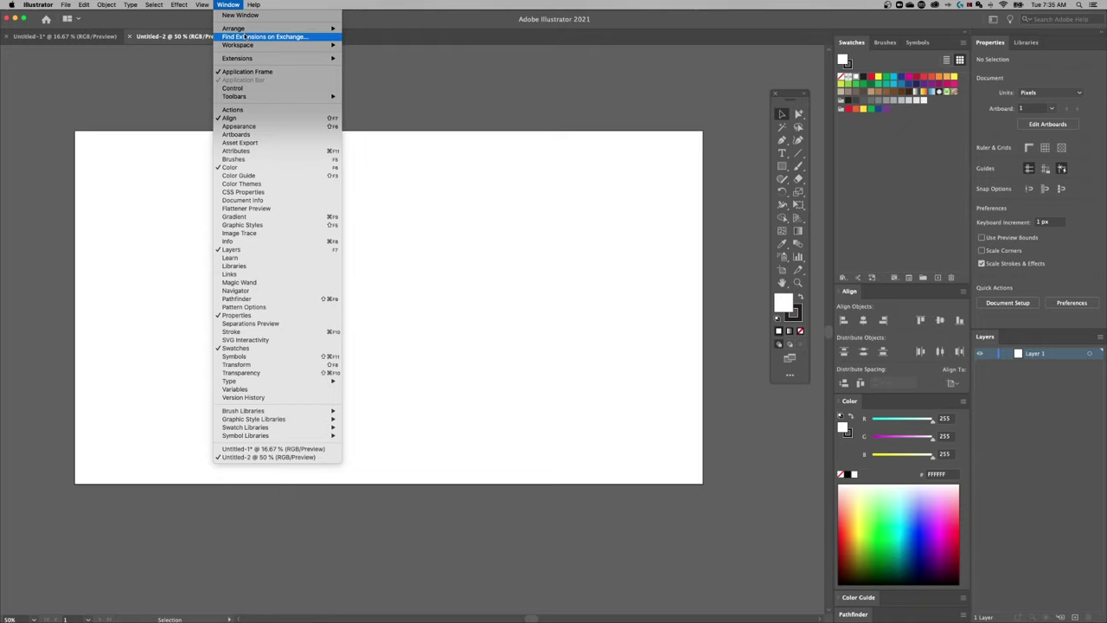
mouse_move(248, 45)
left_click(381, 145)
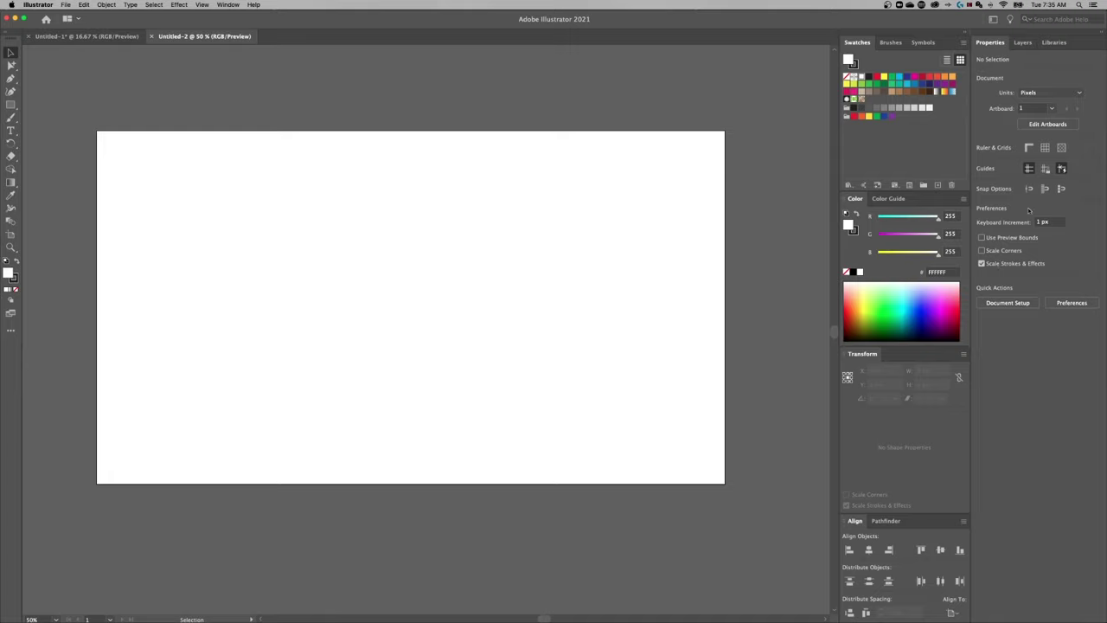
left_click(10, 104)
Draw a rectangle in the artboard's upper left and give it a pink D12254 stroke
left_click_drag(220, 213, 342, 315)
key("v")
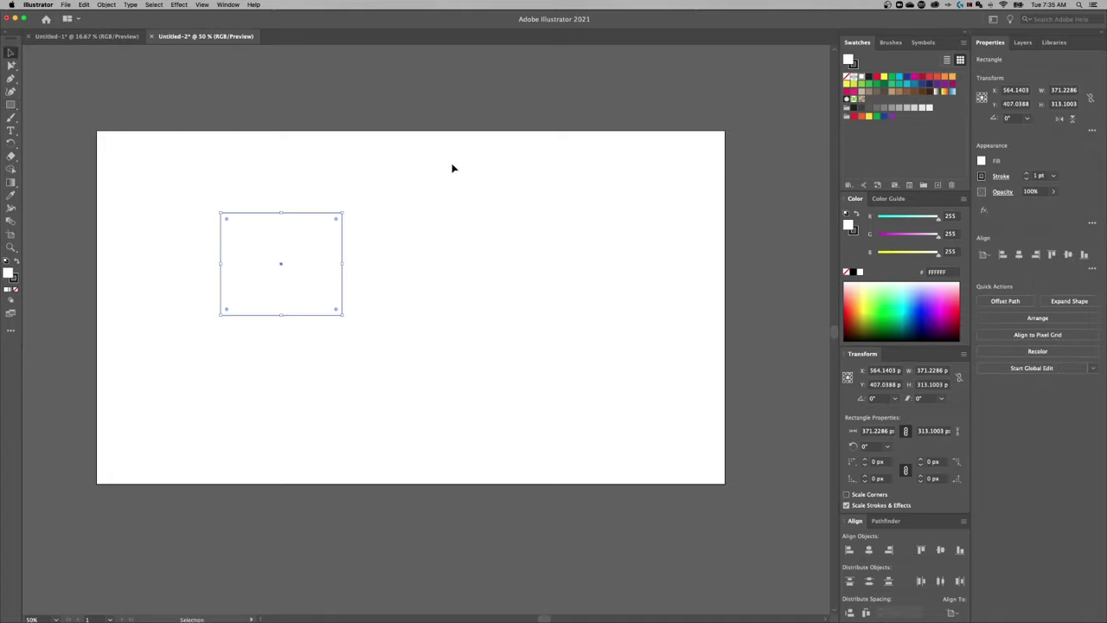
double_click(13, 278)
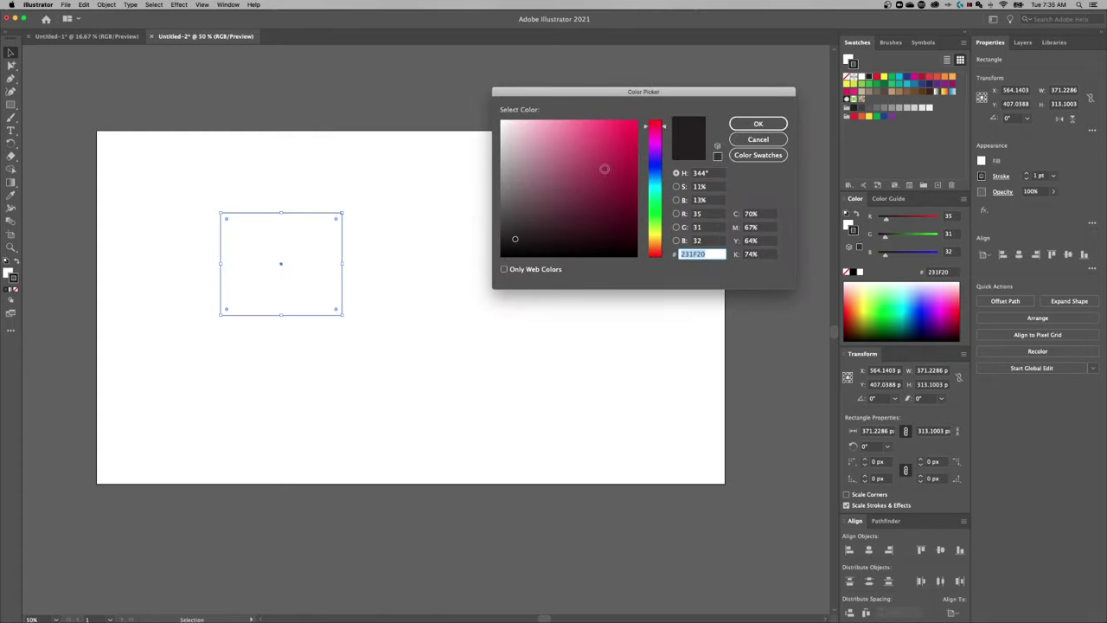
left_click(617, 144)
left_click(758, 124)
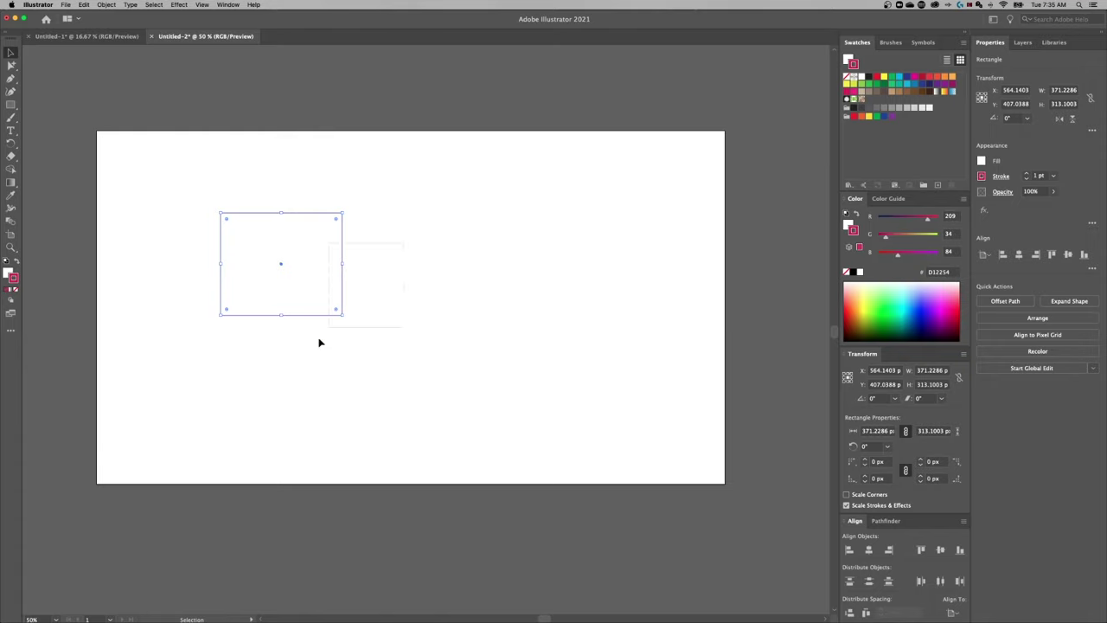
Try other stroke shades but keep D12254, then browse and close the stroke swatches
double_click(13, 278)
left_click_drag(599, 174, 549, 181)
left_click(584, 160)
left_click(758, 139)
left_click(982, 177)
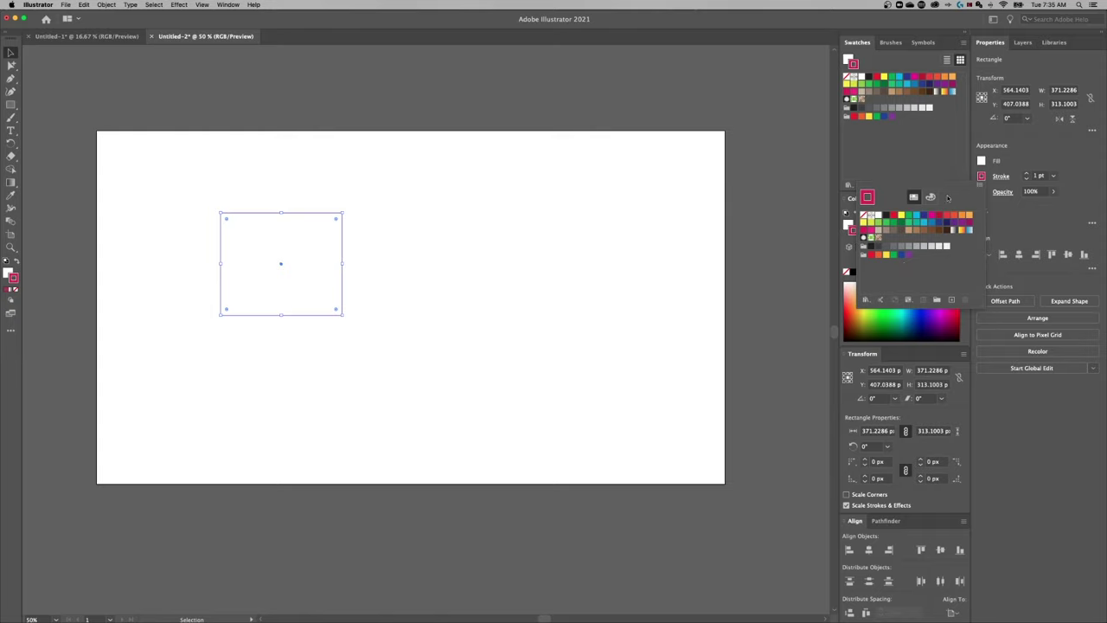
left_click(1026, 146)
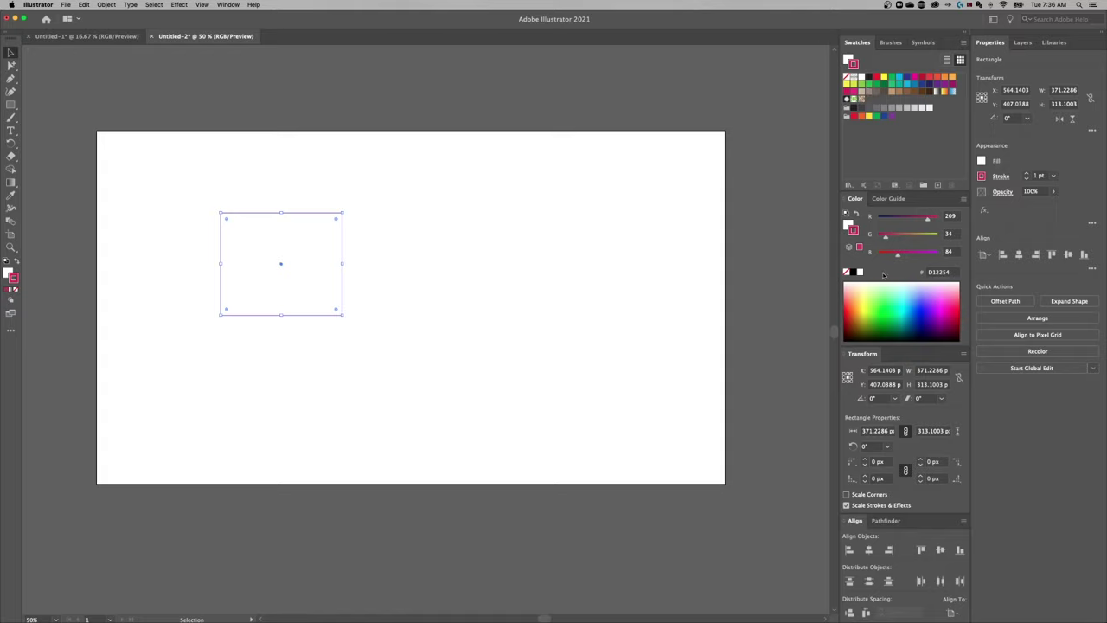
double_click(854, 231)
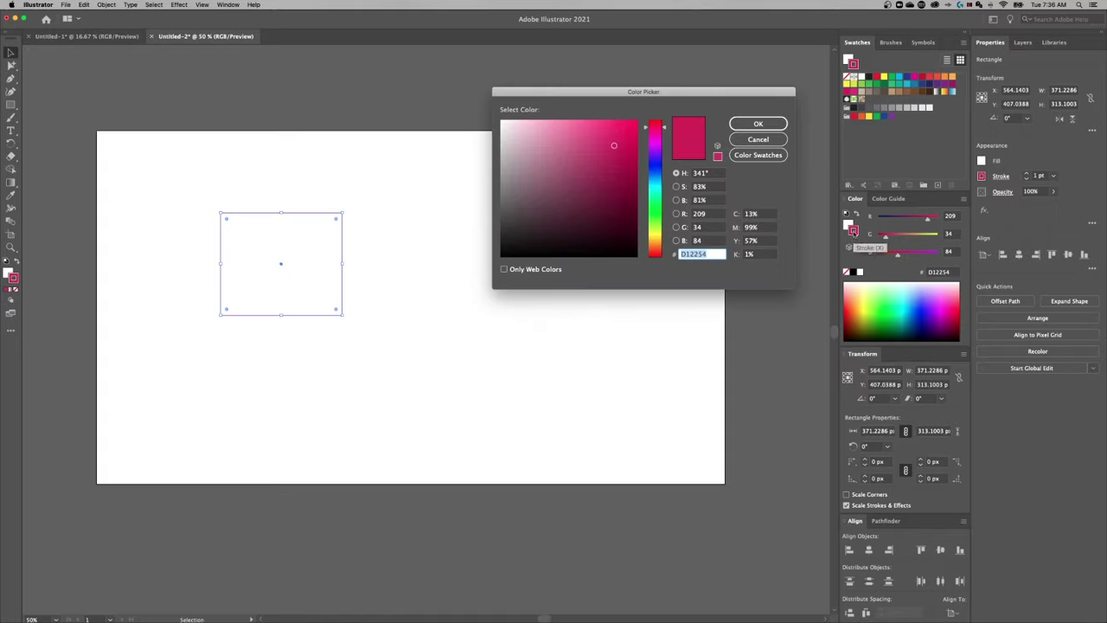
left_click(774, 141)
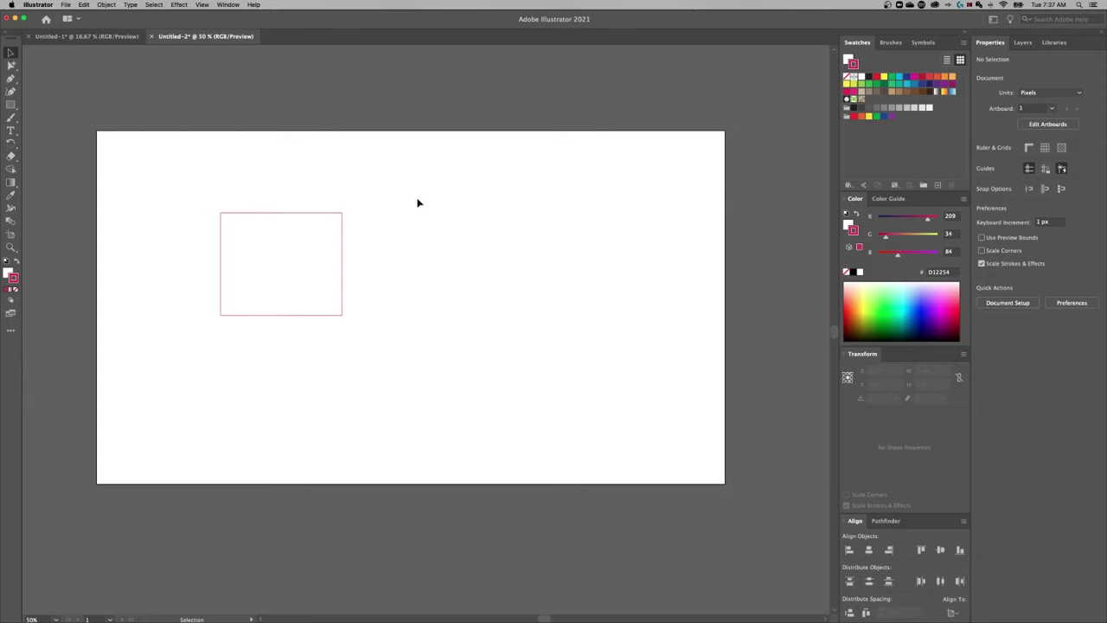
left_click_drag(416, 187, 259, 366)
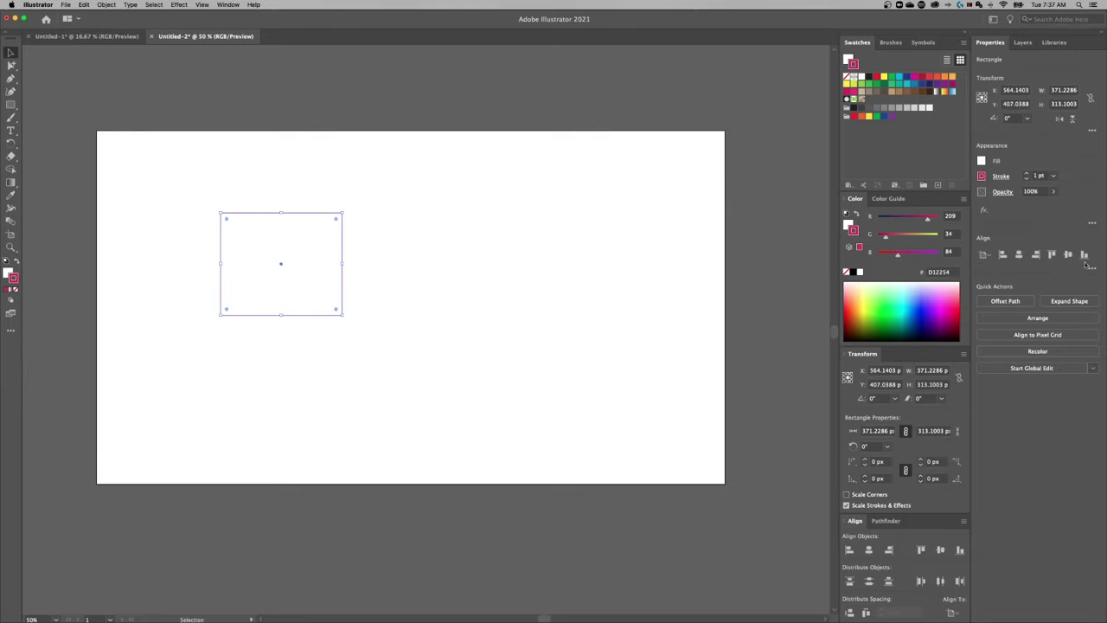
Reselect the rectangle, close the extra alignment options, and dock Layers as a separate panel
left_click(433, 260)
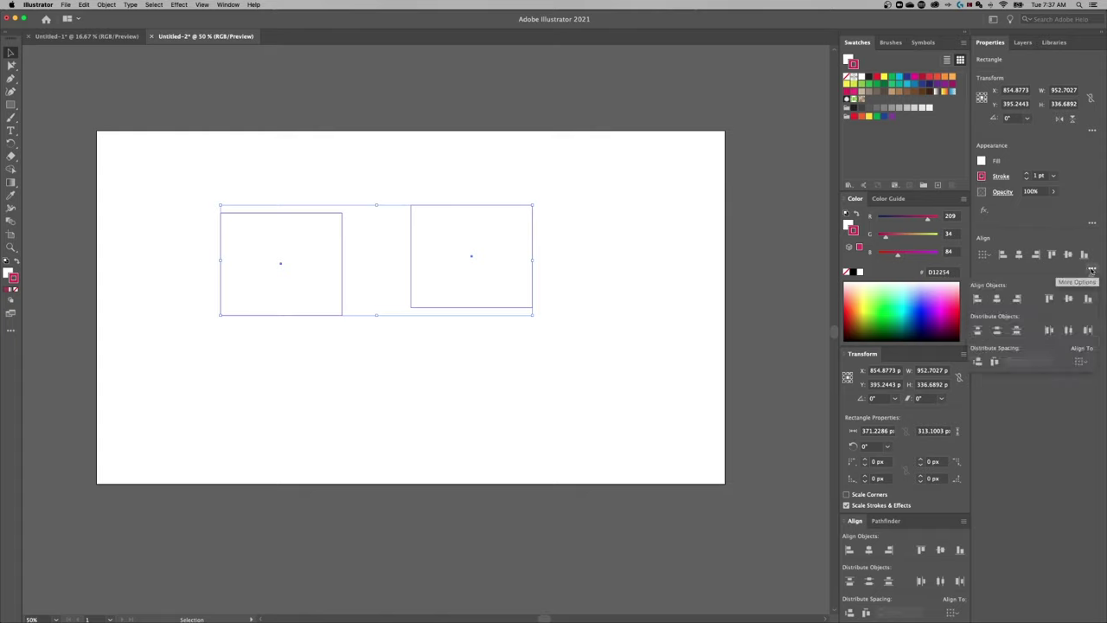
left_click(1050, 429)
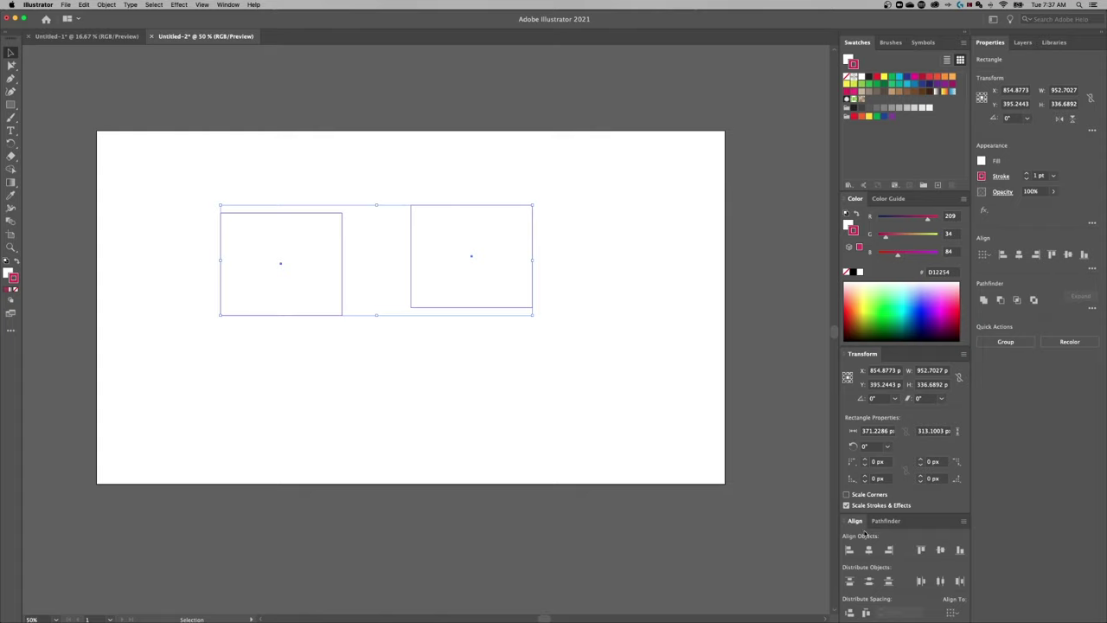
left_click(1025, 42)
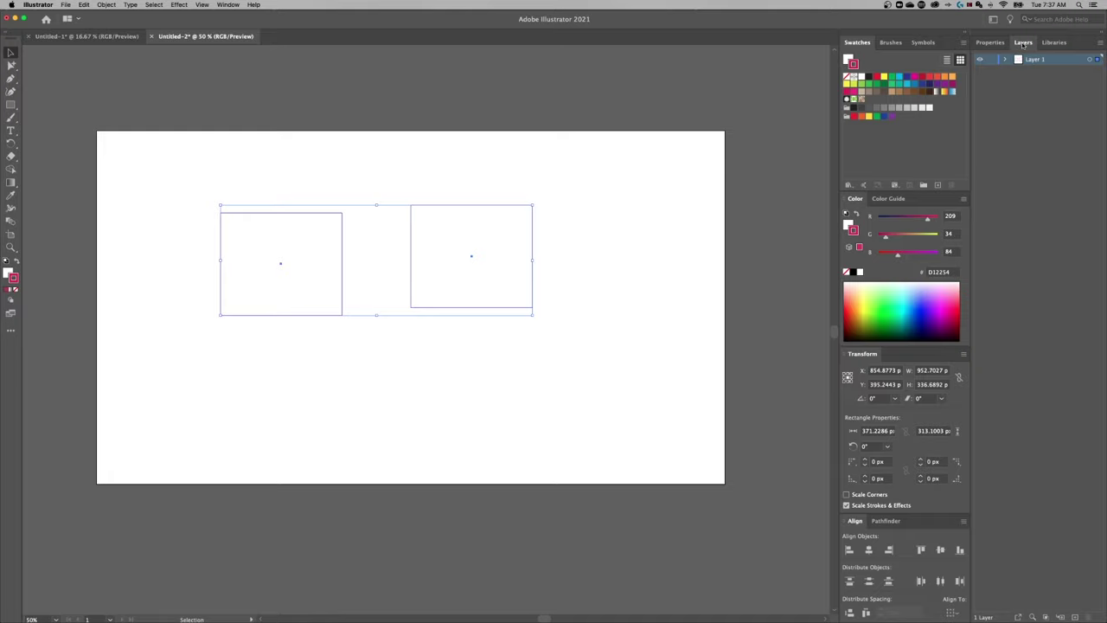
left_click_drag(1024, 42, 1001, 621)
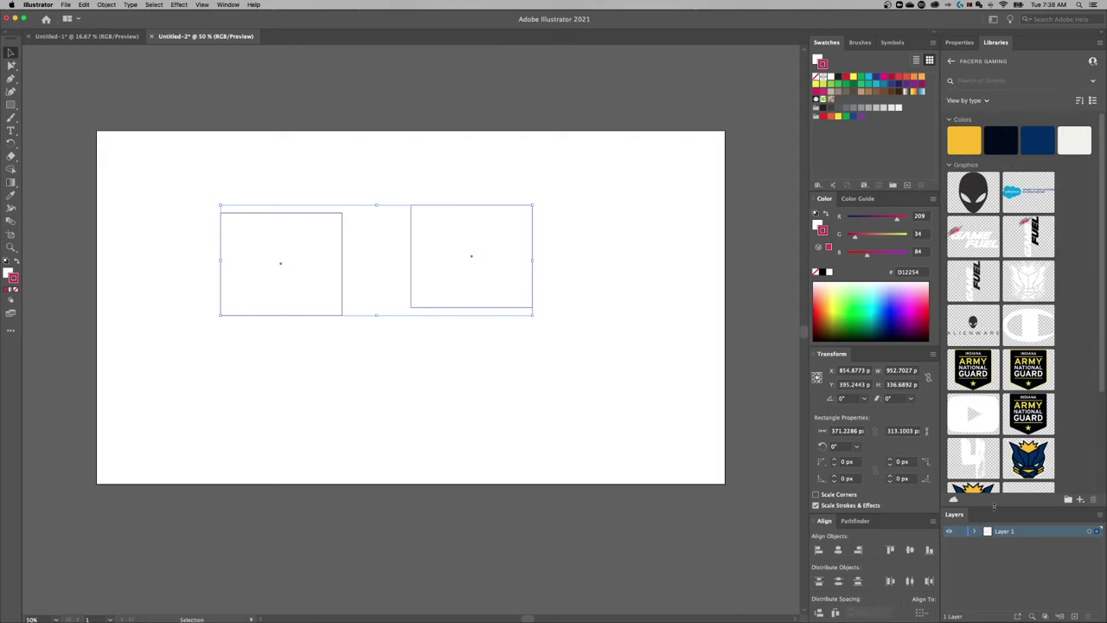
Make the docked Layers panel taller, glance at Libraries, and leave the rectangles' Properties showing above it
left_click_drag(994, 506, 994, 377)
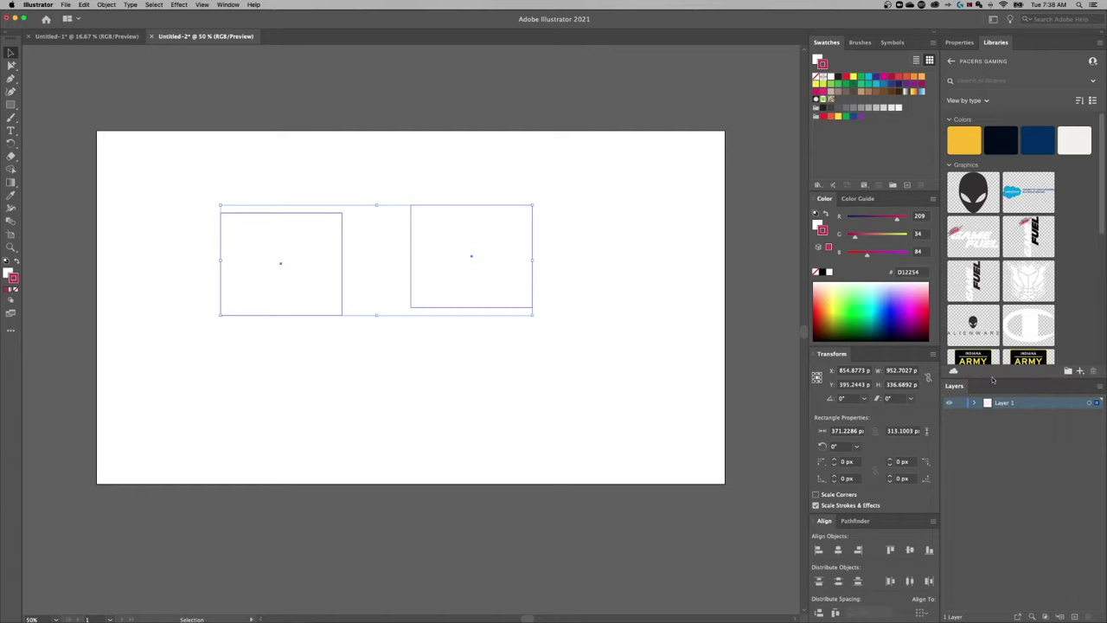
left_click(960, 40)
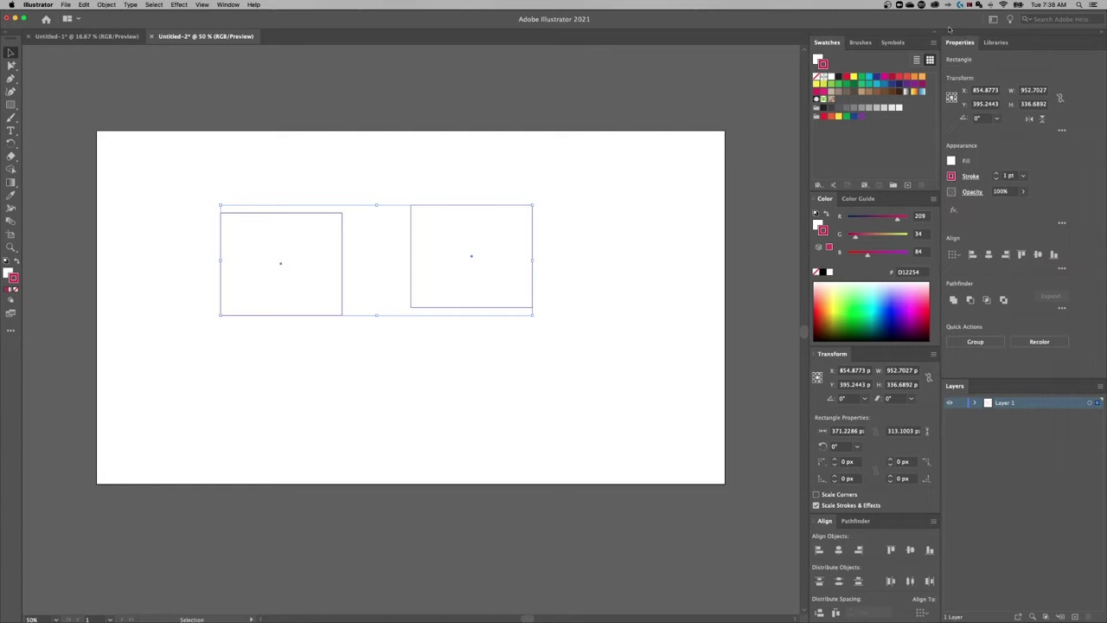
left_click(1000, 42)
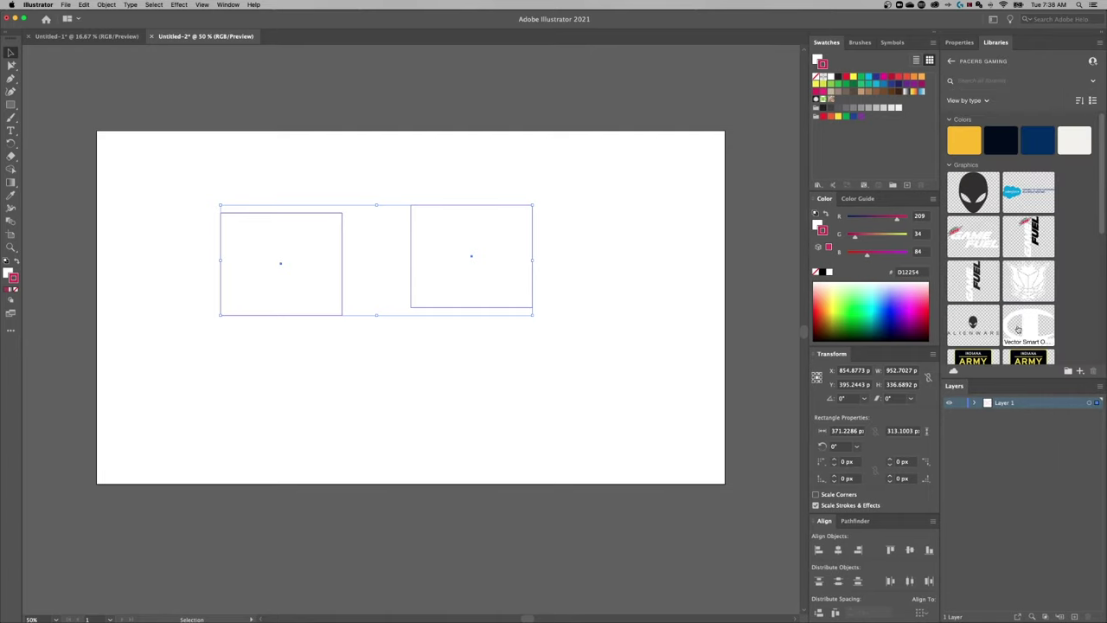
left_click(962, 42)
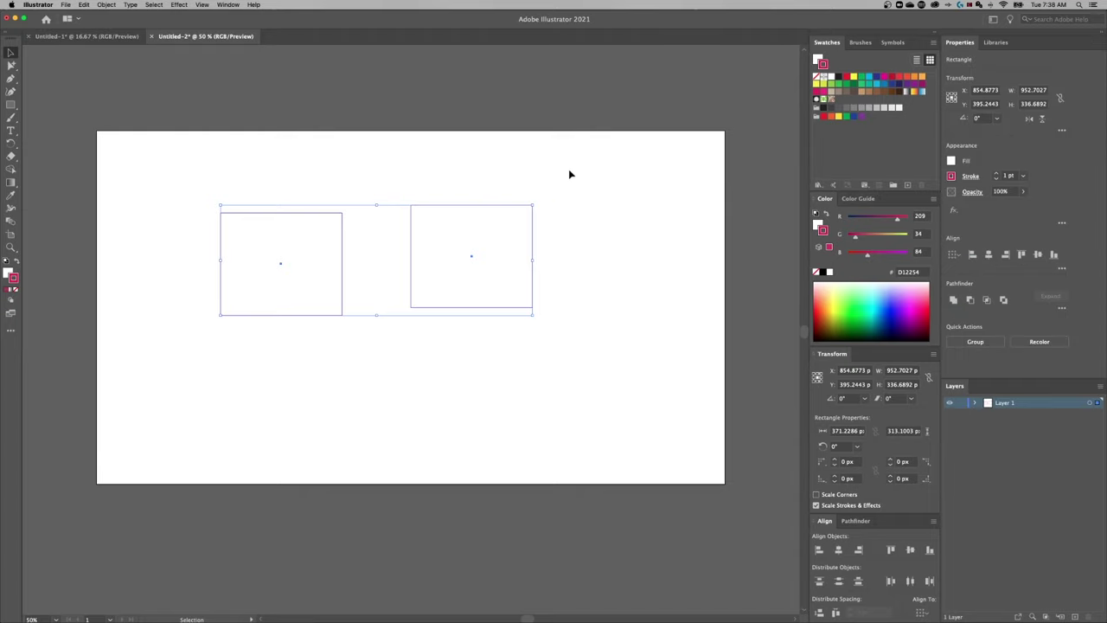